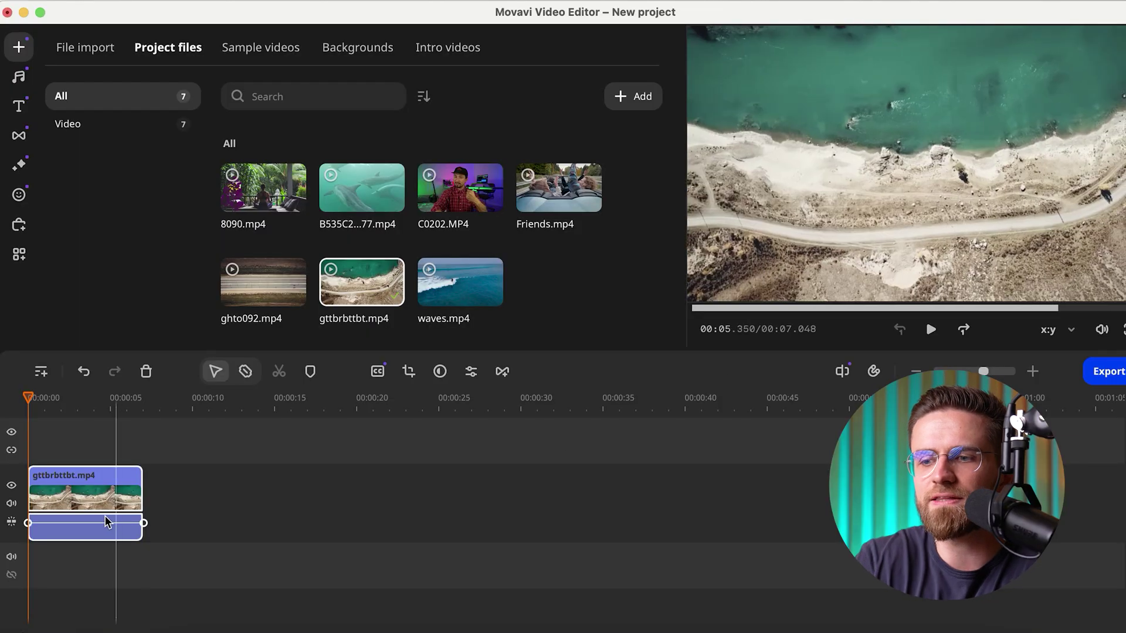
{"action": "right_click", "coordinate": [100, 514]}
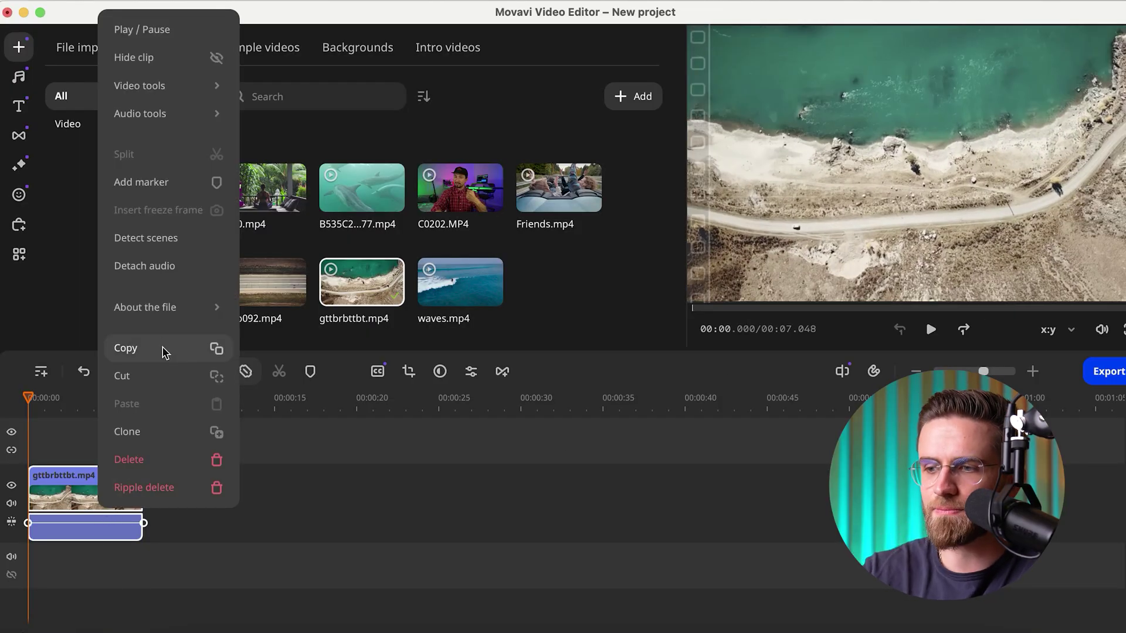
{"action": "mouse_move", "coordinate": [170, 322]}
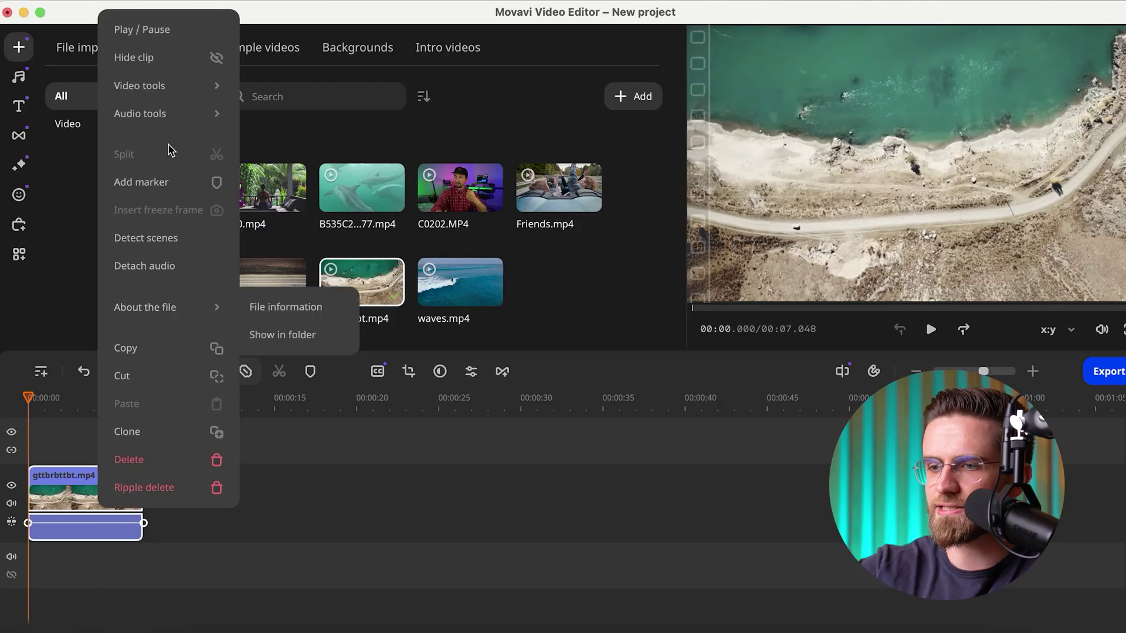
{"action": "mouse_move", "coordinate": [173, 125]}
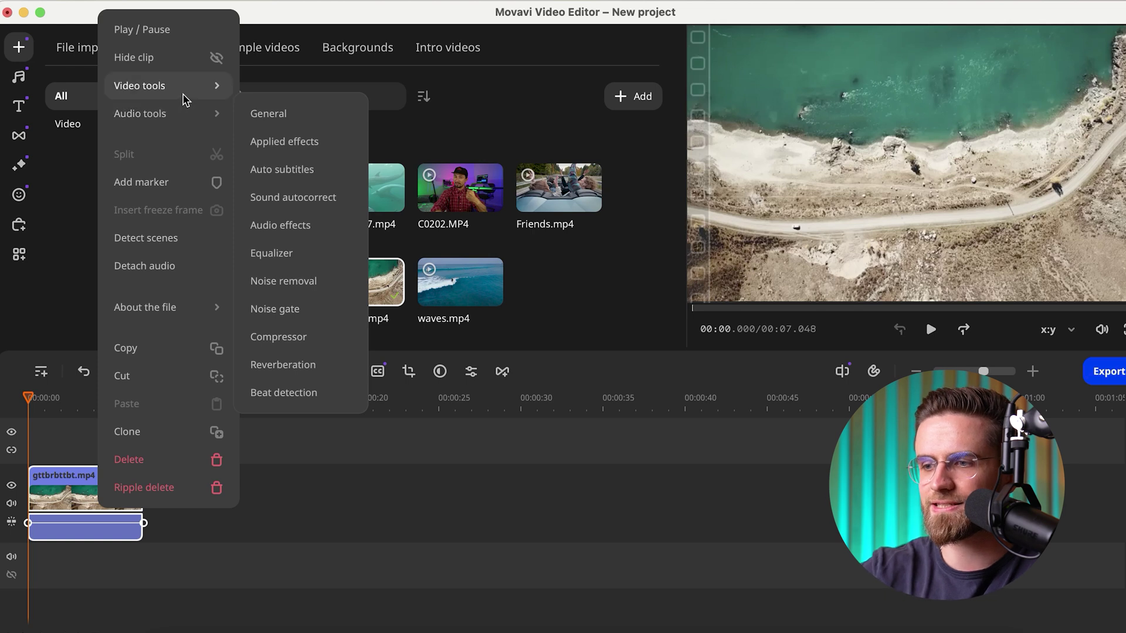
{"action": "mouse_move", "coordinate": [186, 100]}
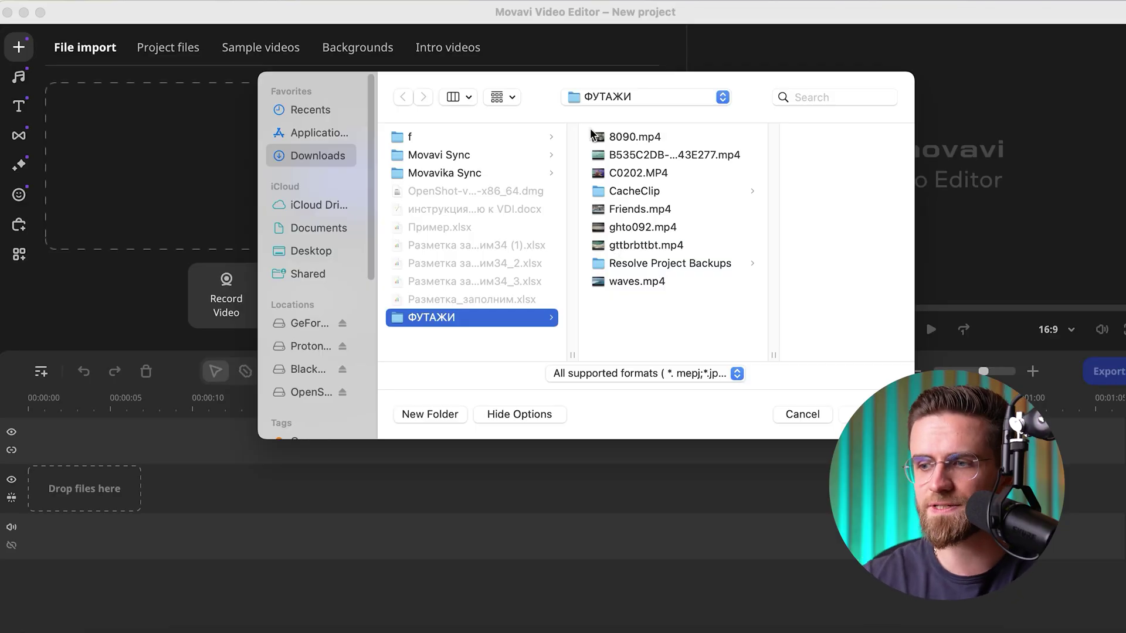
Import the footage clips, drag gttbrbttbt.mp4 to the timeline start, and adopt its aspect ratio
{"action": "left_click", "coordinate": [837, 418]}
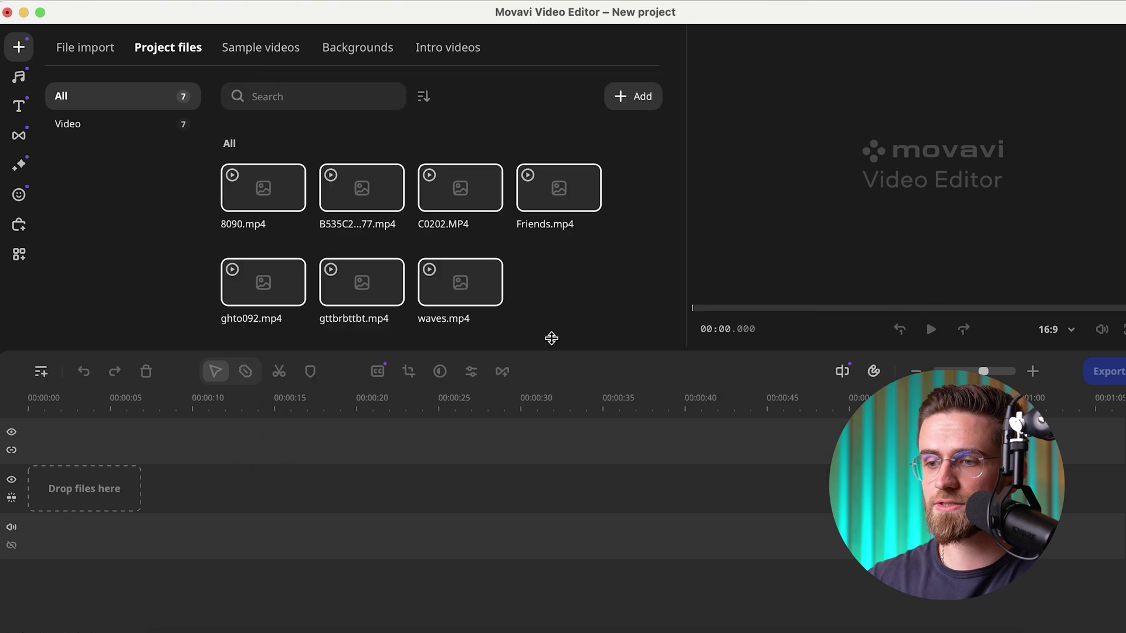
{"action": "left_click", "coordinate": [359, 286]}
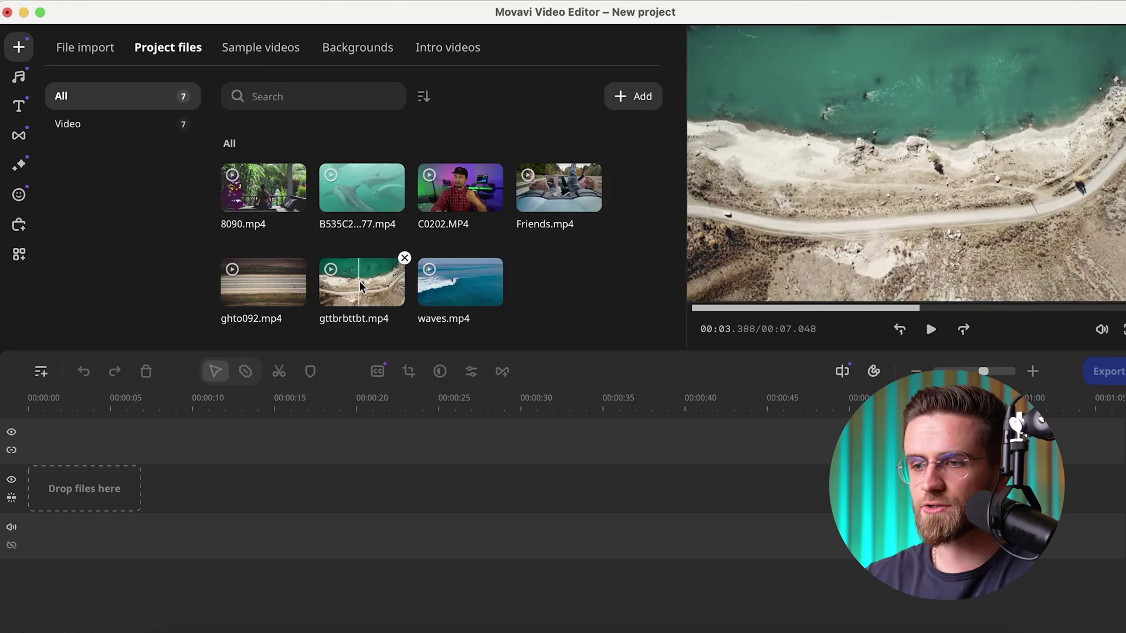
{"action": "left_click_drag", "start_coordinate": [88, 476], "coordinate": [90, 477]}
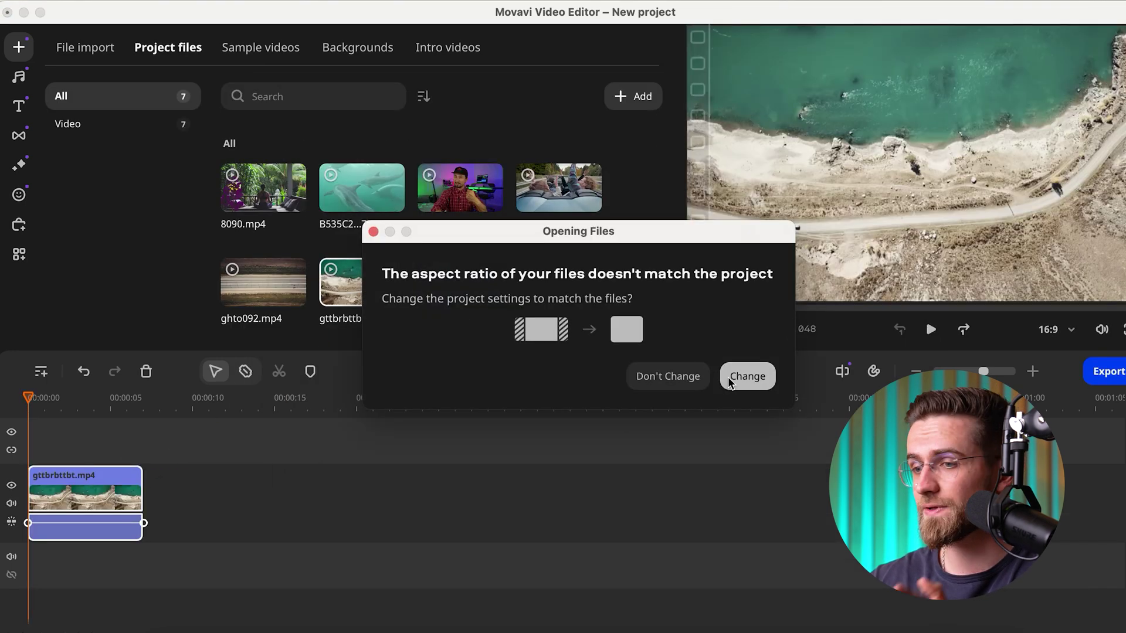
{"action": "left_click", "coordinate": [727, 378]}
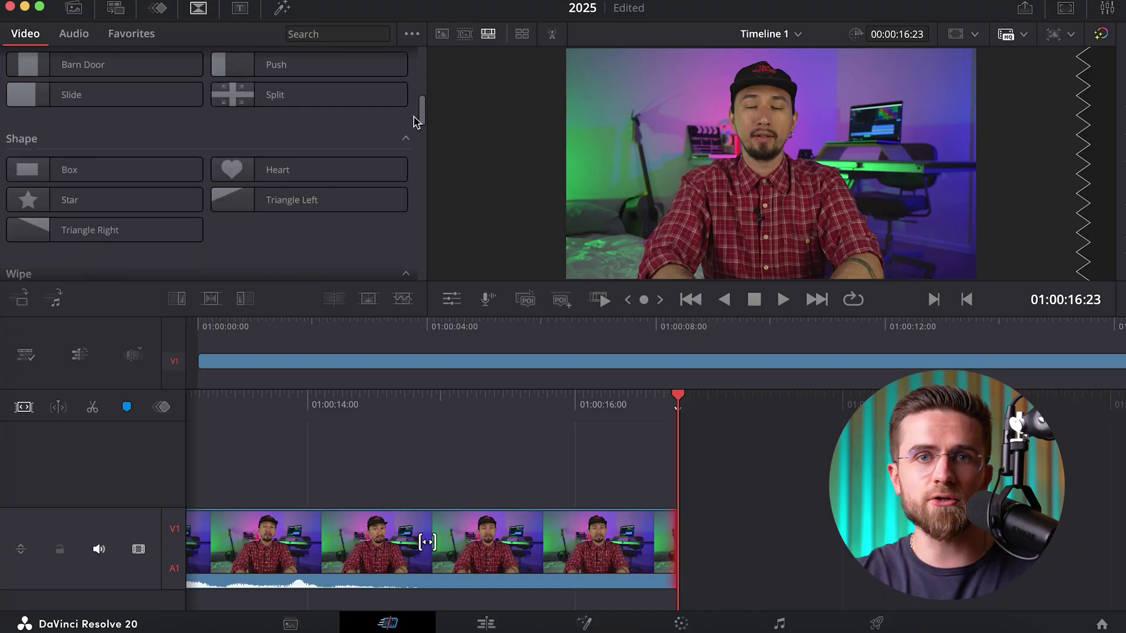
{"action": "scroll", "coordinate": [414, 121], "scroll_direction": "down", "scroll_amount": 15}
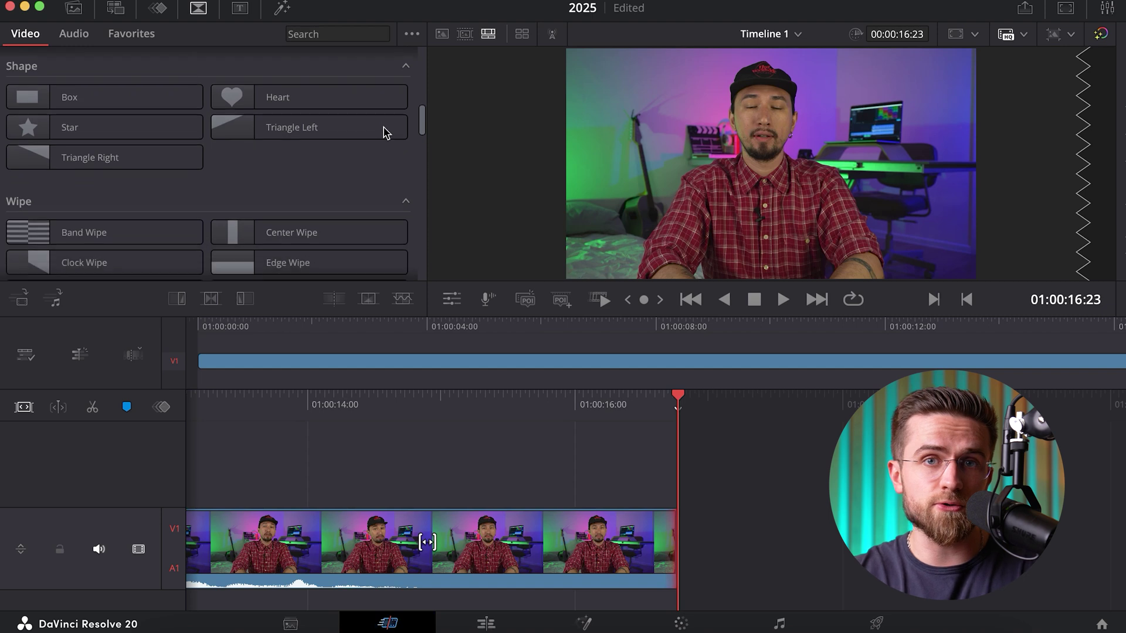
{"action": "scroll", "coordinate": [394, 208], "scroll_direction": "down", "scroll_amount": 4}
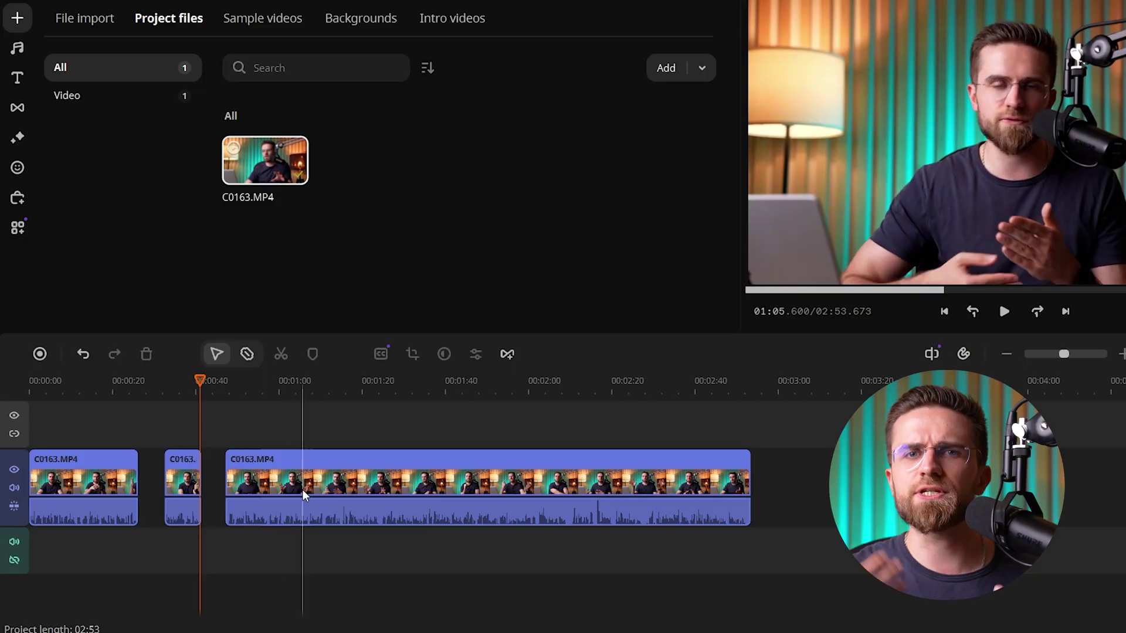
Select a timeline fragment from 00:00 to about 00:25, then move the playhead to the project end
{"action": "right_click", "coordinate": [314, 383]}
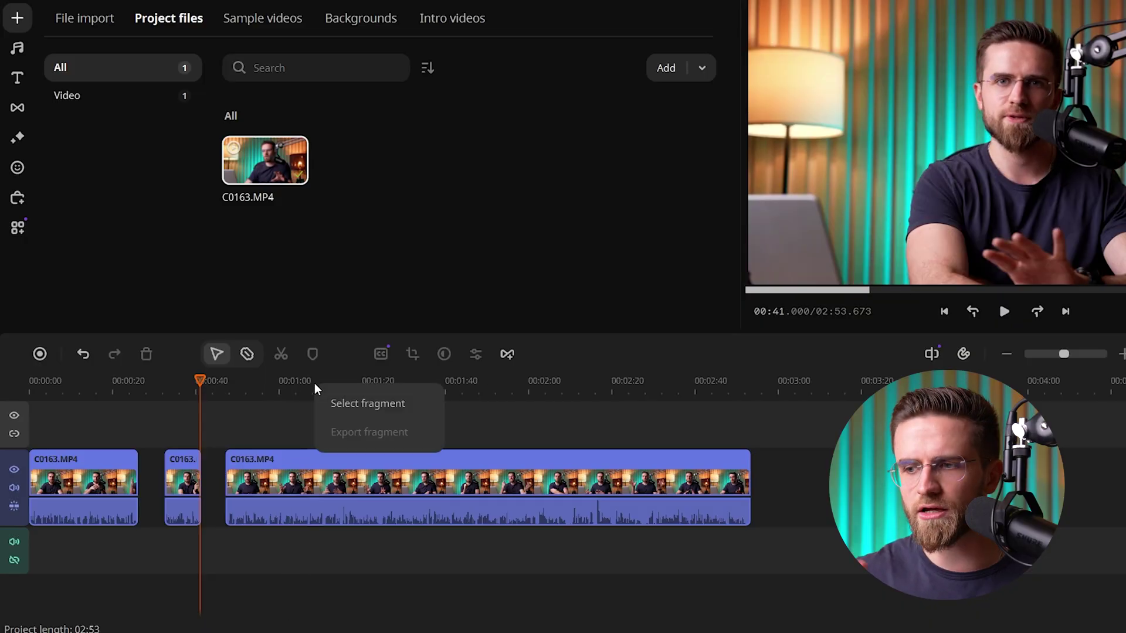
{"action": "left_click", "coordinate": [364, 403]}
{"action": "left_click_drag", "start_coordinate": [201, 397], "coordinate": [28, 398]}
{"action": "left_click_drag", "start_coordinate": [324, 394], "coordinate": [136, 419]}
{"action": "left_click", "coordinate": [57, 434]}
{"action": "left_click", "coordinate": [42, 435]}
{"action": "left_click_drag", "start_coordinate": [43, 435], "coordinate": [752, 439]}
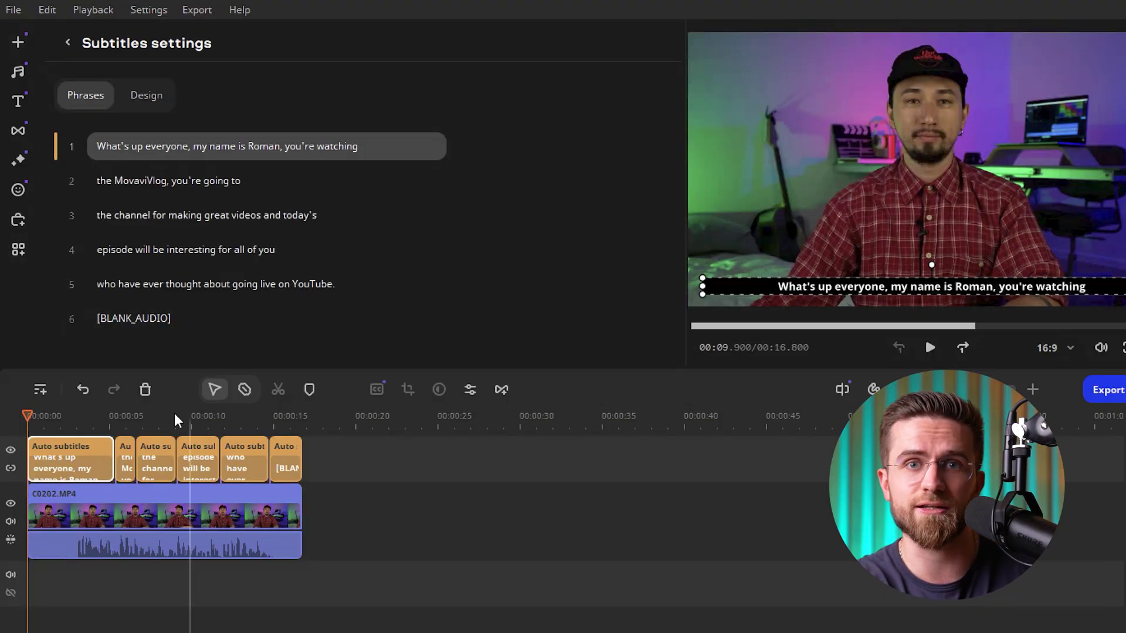
Switch the Subtitles settings to the Design tab
{"action": "left_click", "coordinate": [154, 102]}
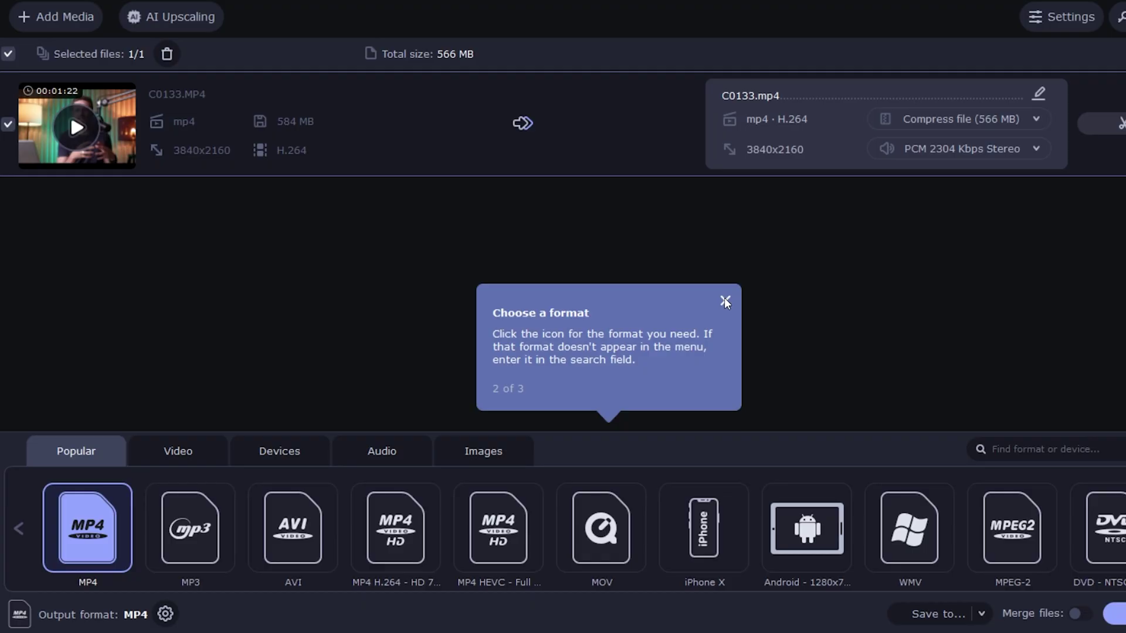
{"action": "left_click", "coordinate": [725, 298]}
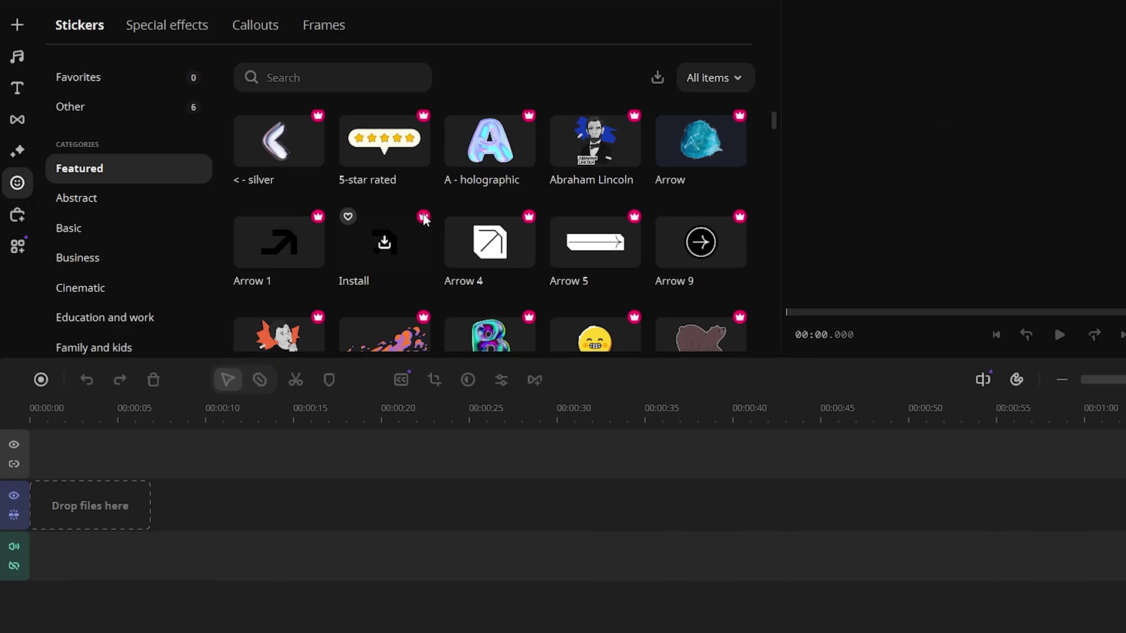
{"action": "scroll", "coordinate": [435, 214], "scroll_direction": "down", "scroll_amount": 10}
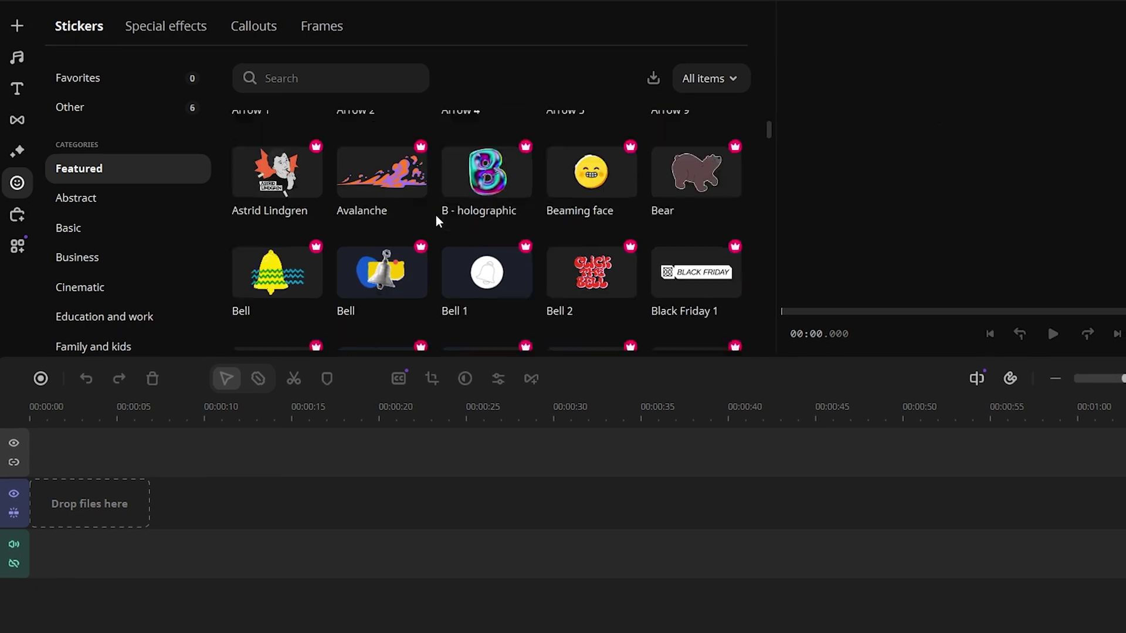
{"action": "scroll", "coordinate": [529, 229], "scroll_direction": "down", "scroll_amount": 8}
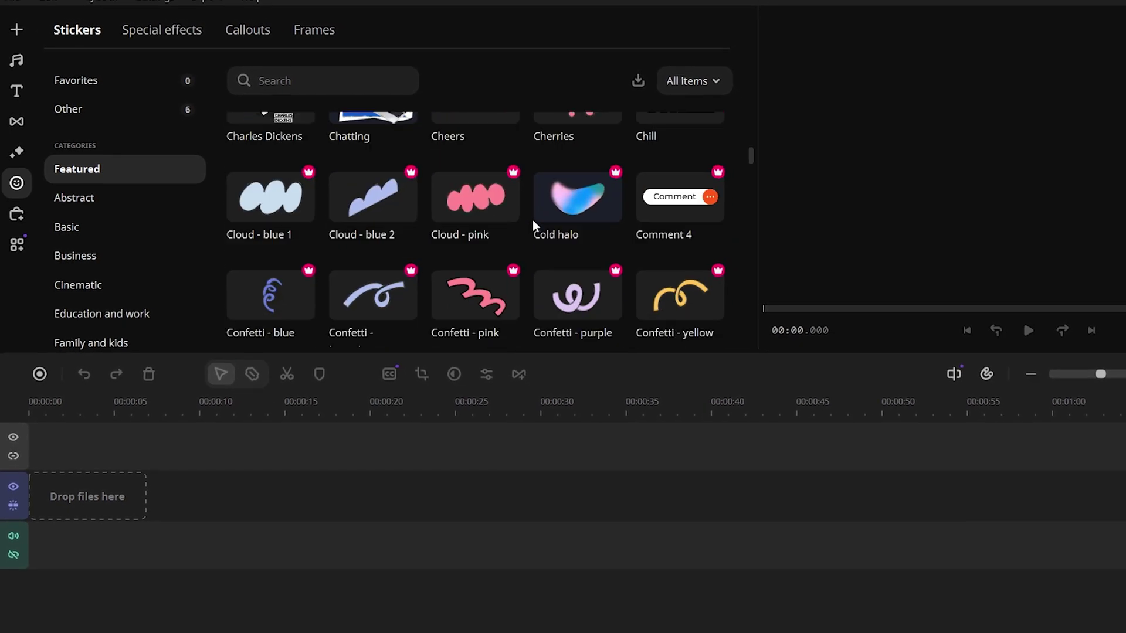
{"action": "scroll", "coordinate": [529, 215], "scroll_direction": "down", "scroll_amount": 10}
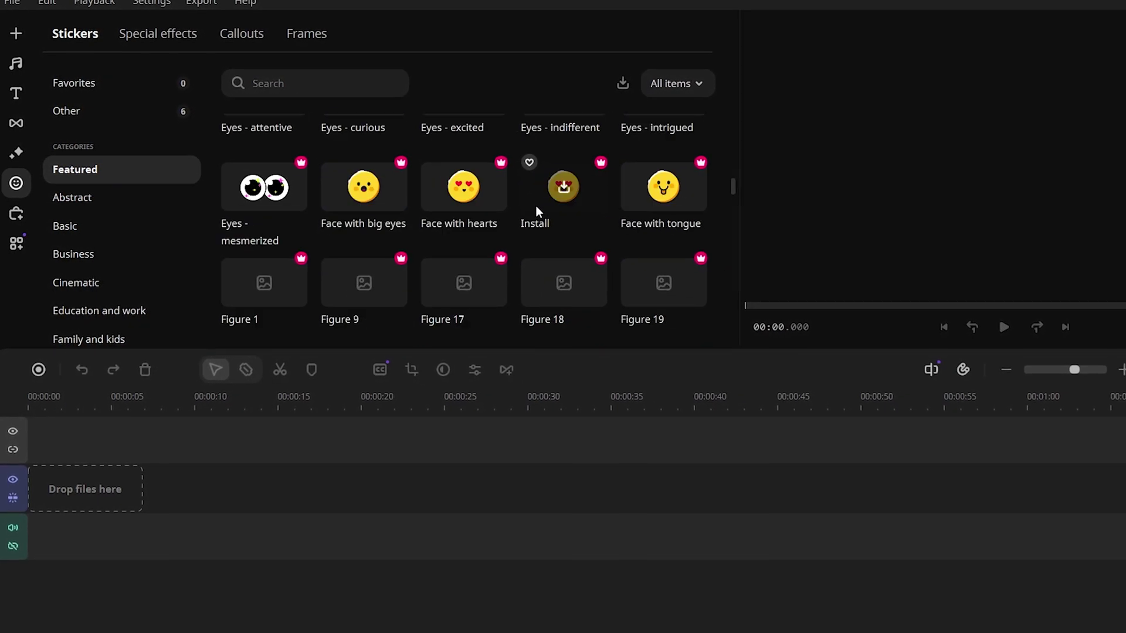
{"action": "scroll", "coordinate": [528, 208], "scroll_direction": "down", "scroll_amount": 8}
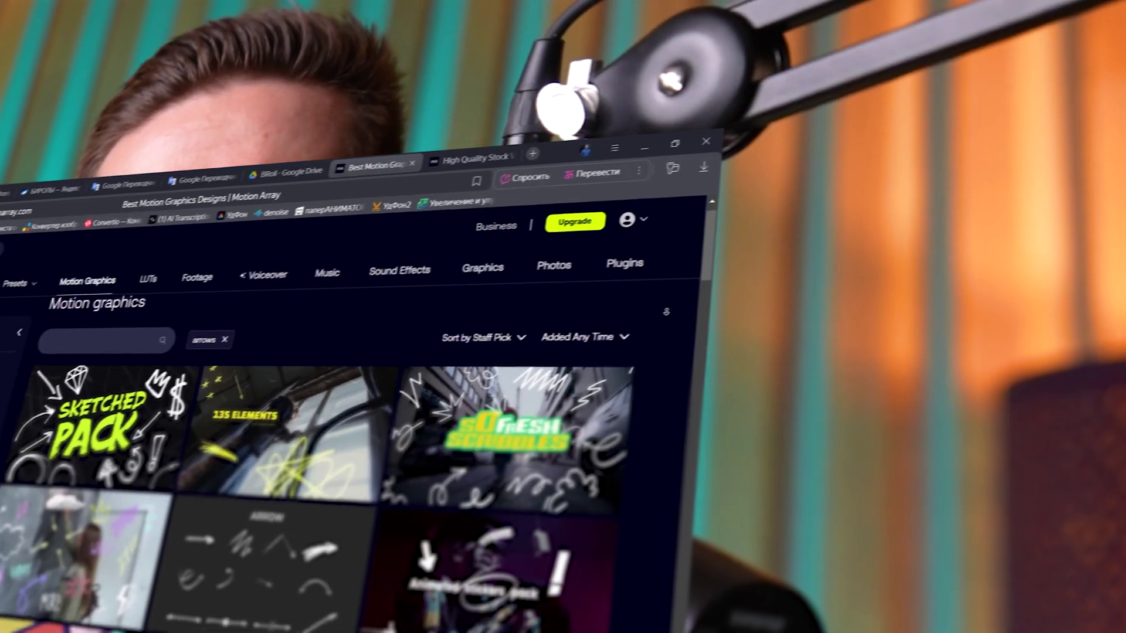
{"action": "scroll", "coordinate": [440, 469], "scroll_direction": "down", "scroll_amount": 3}
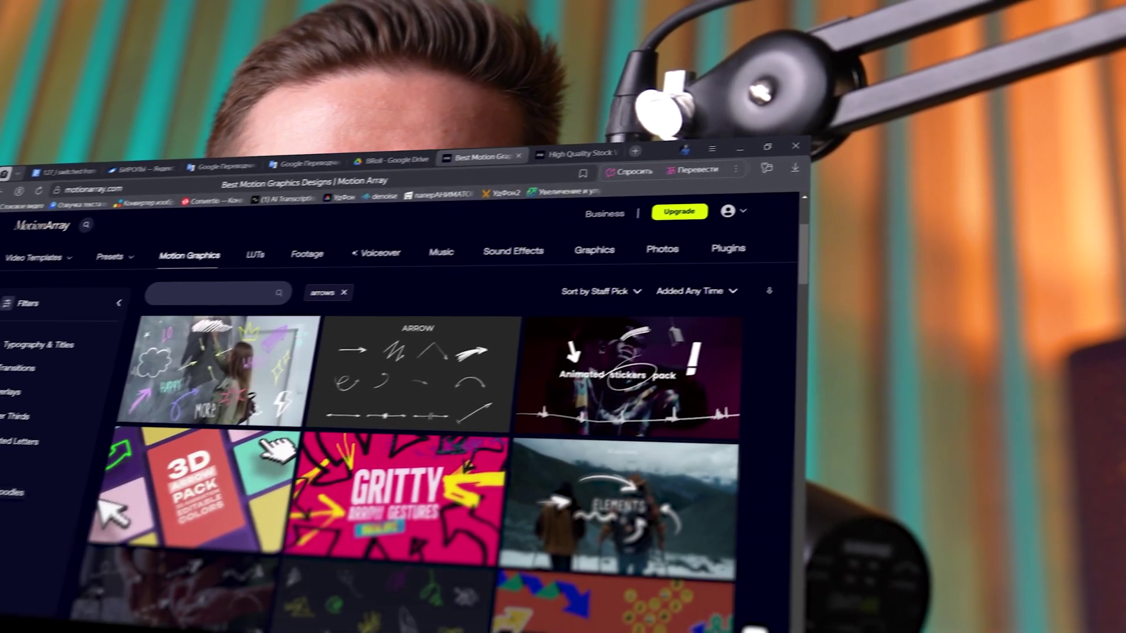
{"action": "scroll", "coordinate": [486, 458], "scroll_direction": "down", "scroll_amount": 3}
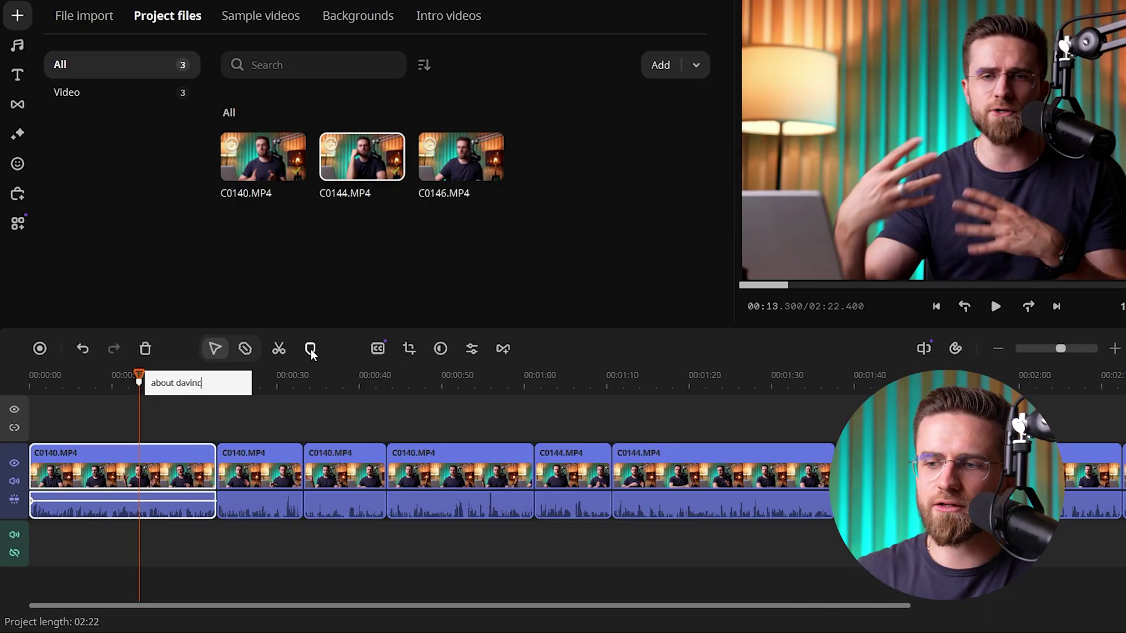
Confirm the 'about davinci' and 'about movavi' labels, then add a marker named 'davinci' at the playhead
{"action": "left_click", "coordinate": [113, 422]}
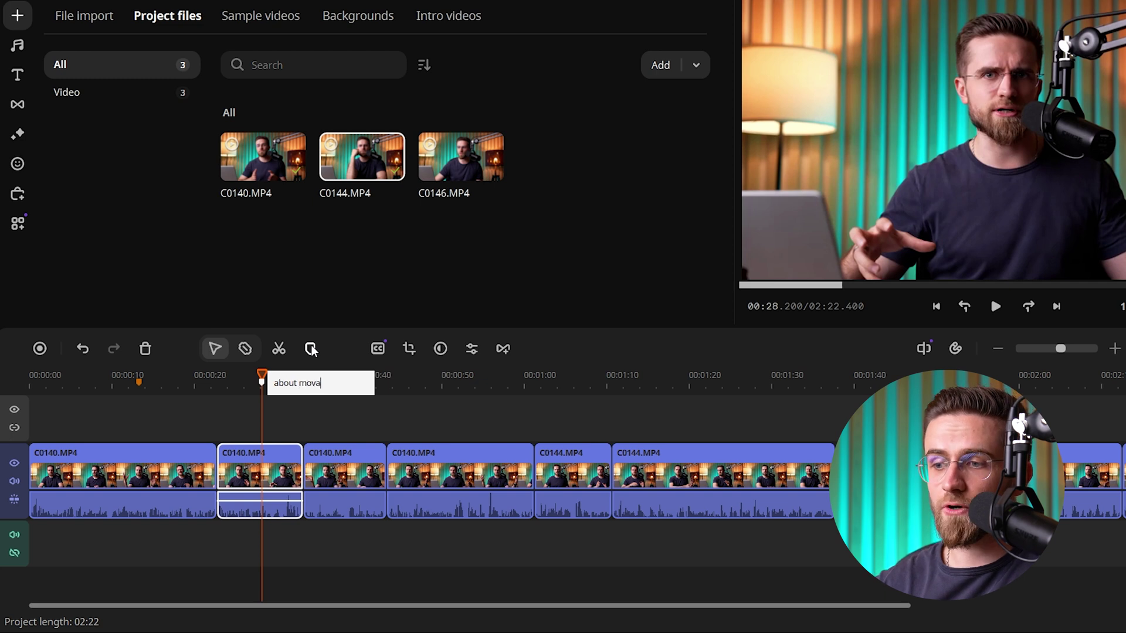
{"action": "left_click", "coordinate": [321, 434]}
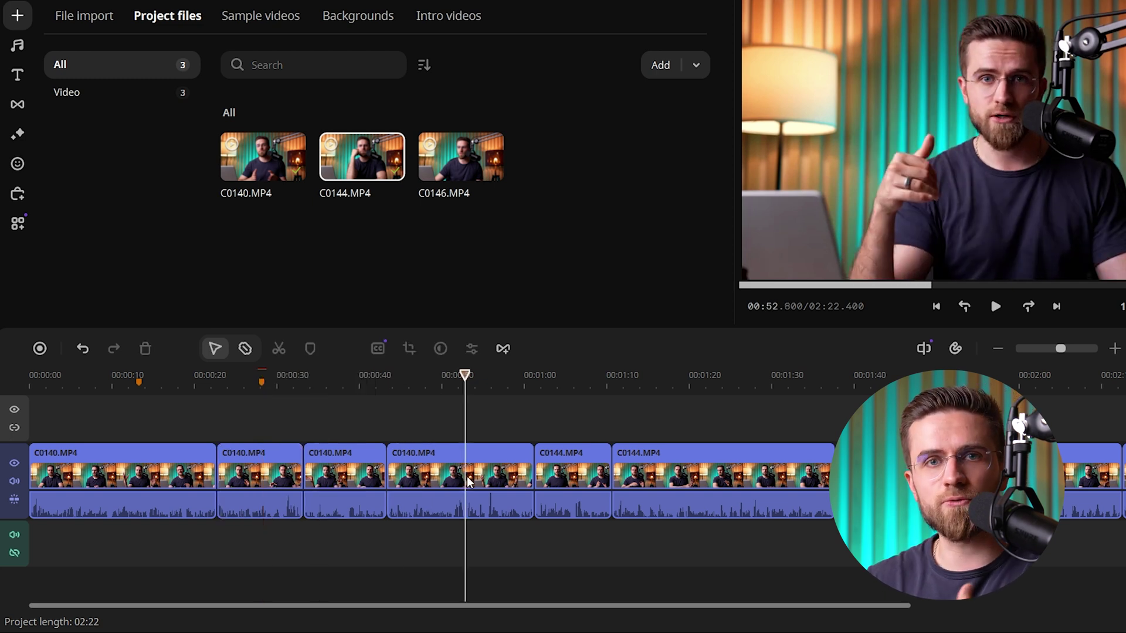
{"action": "left_click", "coordinate": [319, 354]}
{"action": "type", "text": "davinci"}
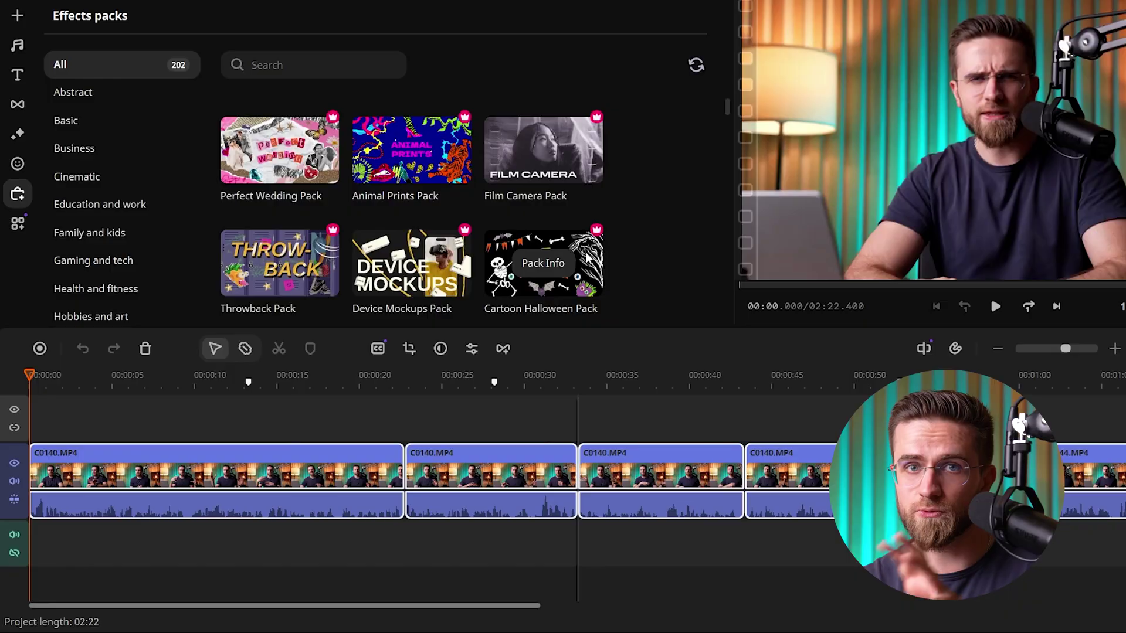
Scroll down through the Effects packs catalogue to browse the available packs
{"action": "scroll", "coordinate": [588, 258], "scroll_direction": "down", "scroll_amount": 2}
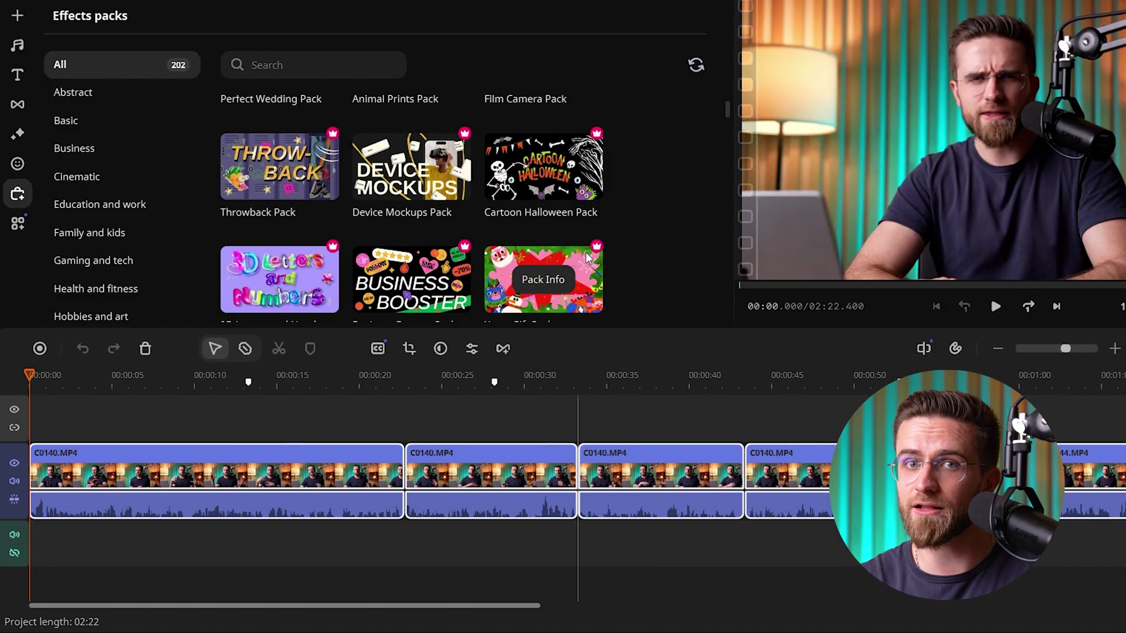
{"action": "scroll", "coordinate": [603, 276], "scroll_direction": "down", "scroll_amount": 1}
{"action": "scroll", "coordinate": [603, 277], "scroll_direction": "down", "scroll_amount": 5}
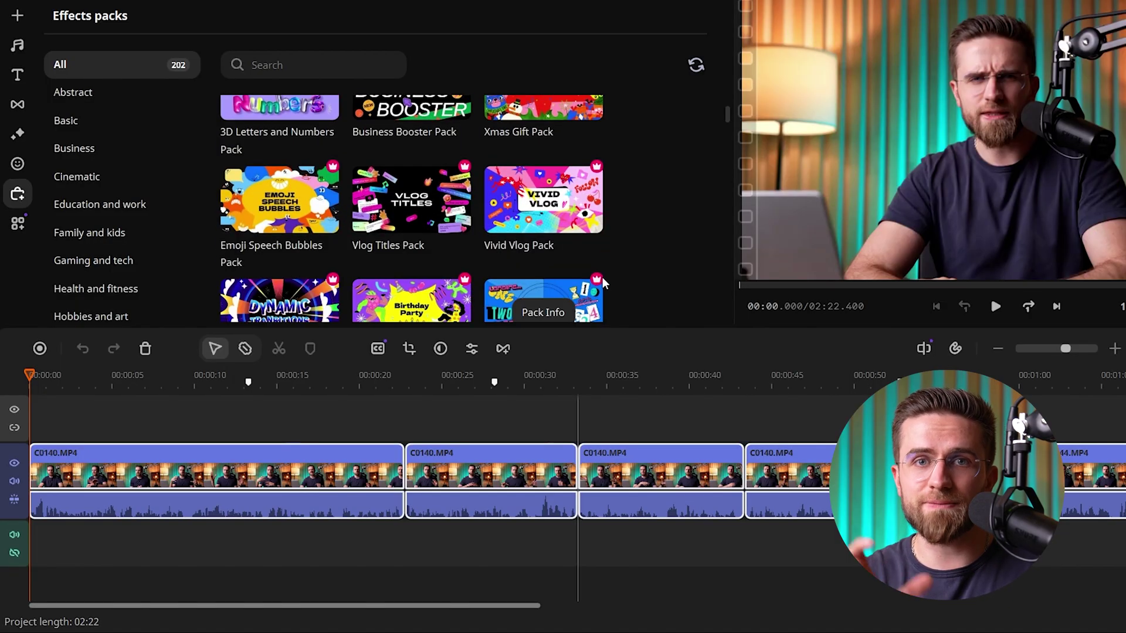
{"action": "scroll", "coordinate": [602, 277], "scroll_direction": "down", "scroll_amount": 10}
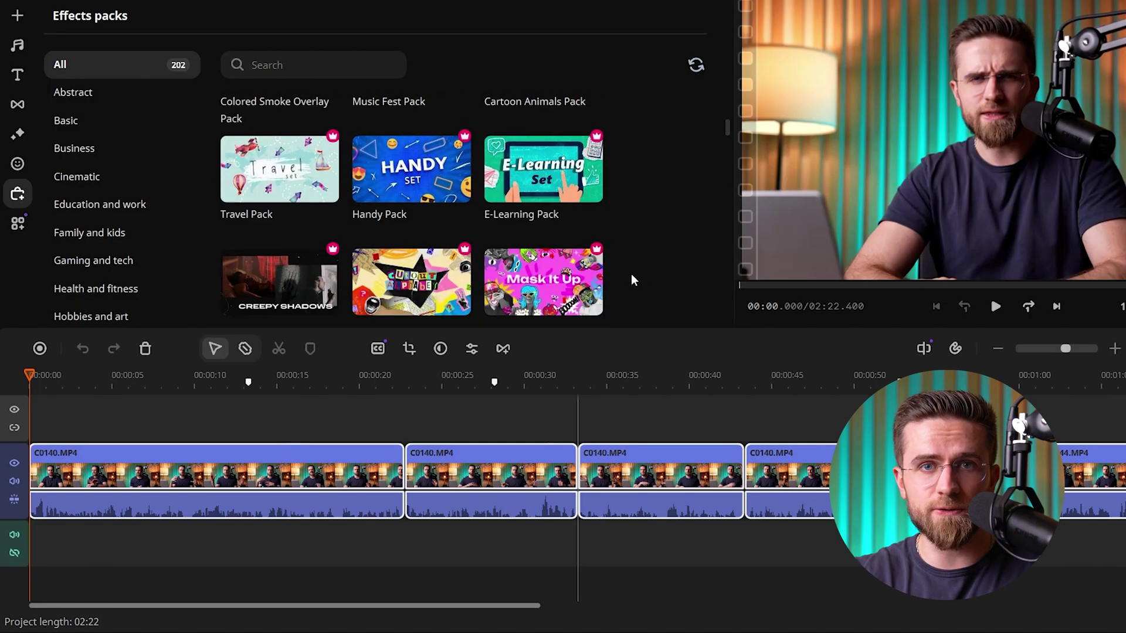
{"action": "scroll", "coordinate": [650, 273], "scroll_direction": "down", "scroll_amount": 10}
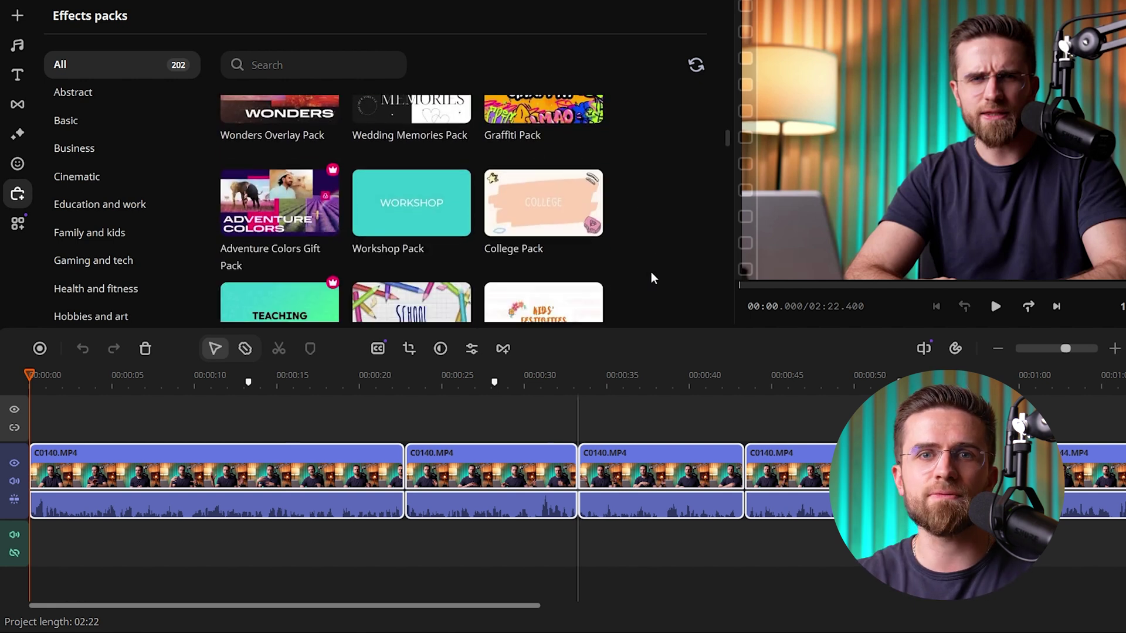
{"action": "scroll", "coordinate": [653, 273], "scroll_direction": "down", "scroll_amount": 8}
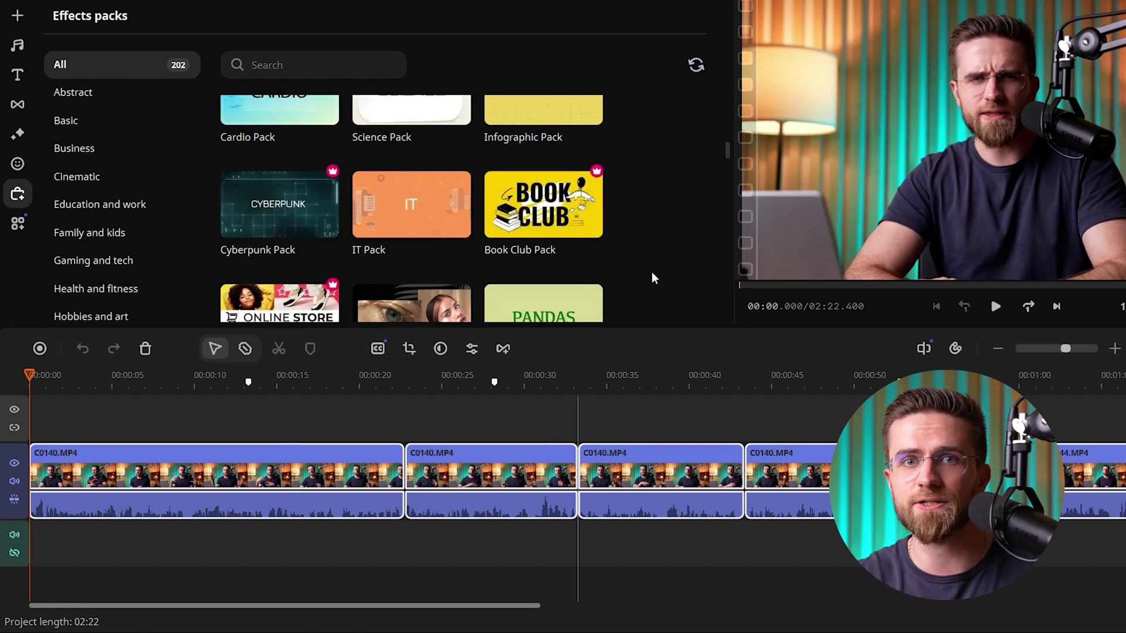
{"action": "scroll", "coordinate": [653, 276], "scroll_direction": "down", "scroll_amount": 8}
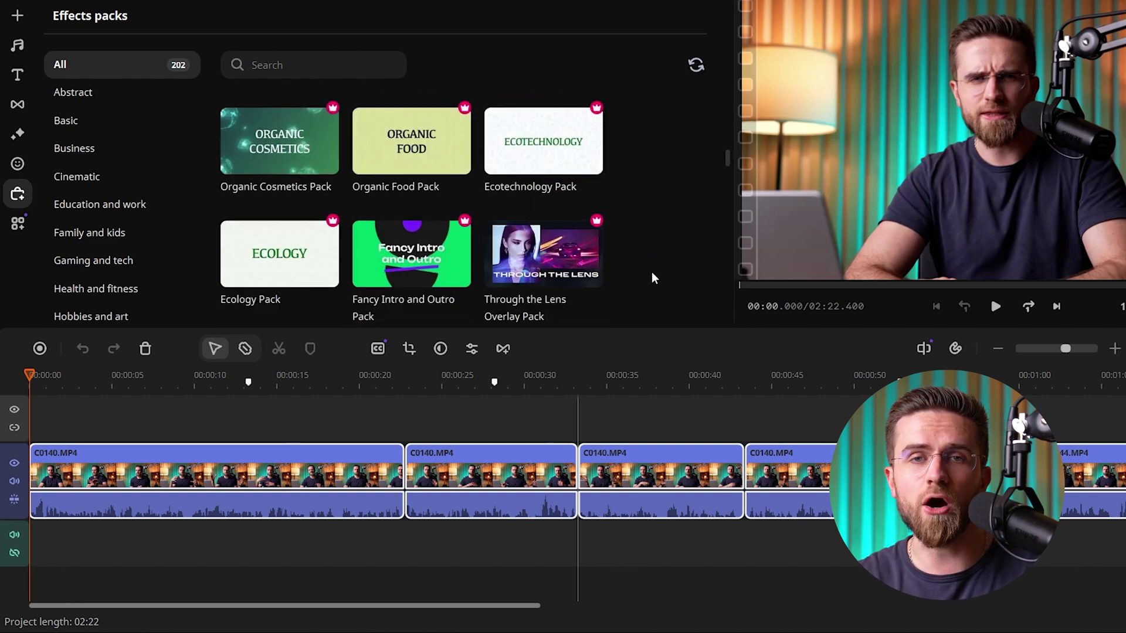
{"action": "scroll", "coordinate": [651, 272], "scroll_direction": "down", "scroll_amount": 3}
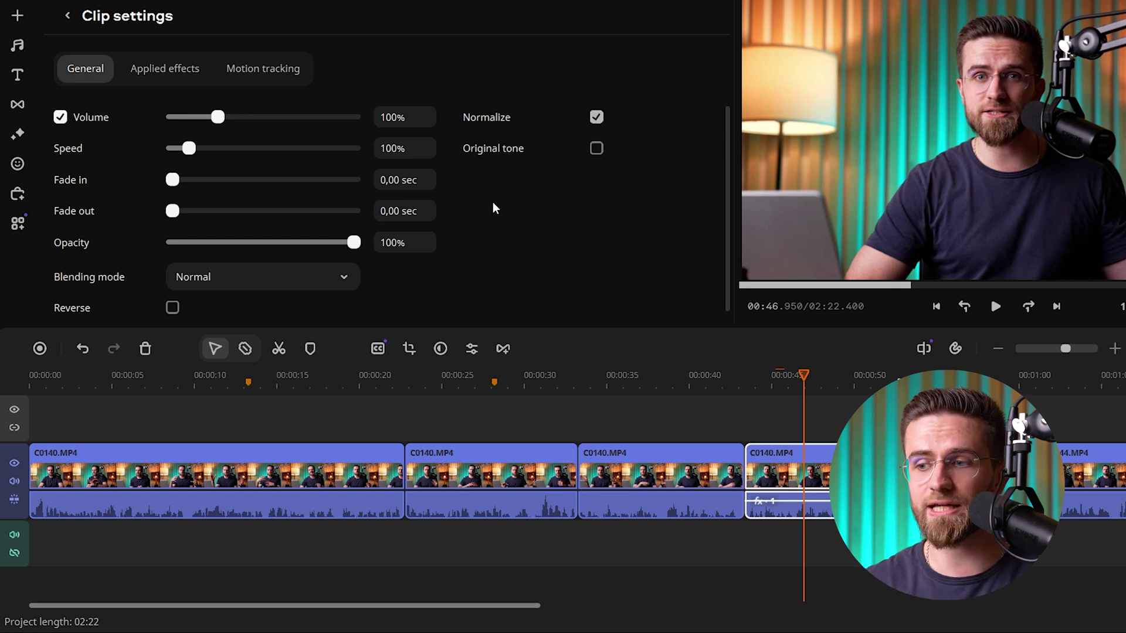
{"action": "scroll", "coordinate": [493, 203], "scroll_direction": "down", "scroll_amount": 1}
{"action": "scroll", "coordinate": [491, 208], "scroll_direction": "up", "scroll_amount": 1}
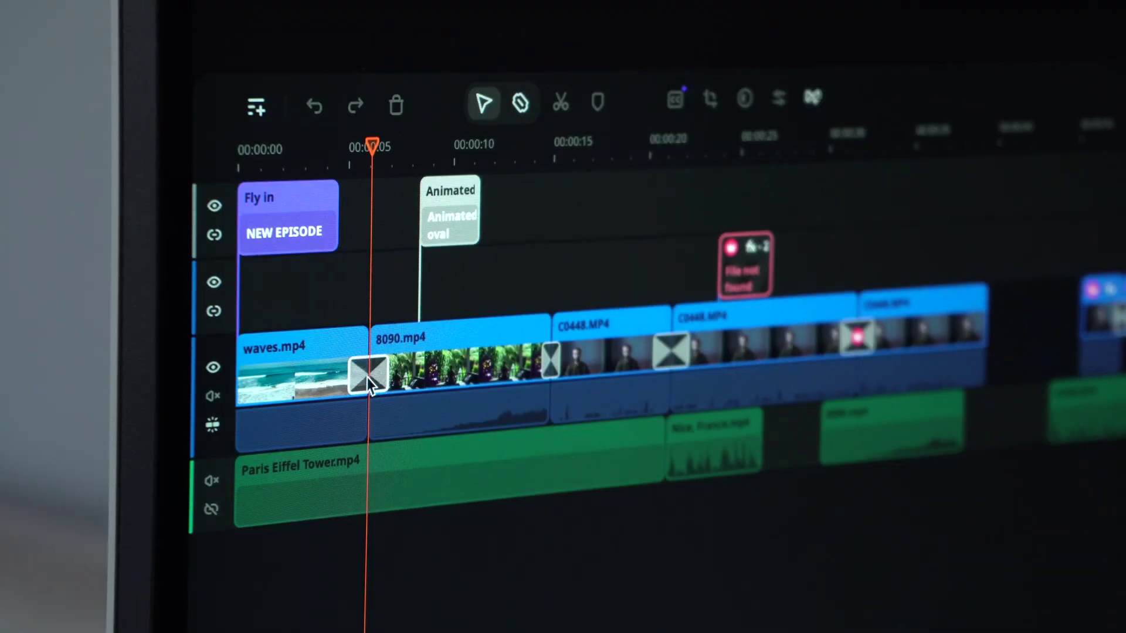
Zoom the timeline and bring up Clip settings for the fourth C0140.MP4 clip
{"action": "scroll", "coordinate": [366, 377], "scroll_direction": "up", "scroll_amount": 5}
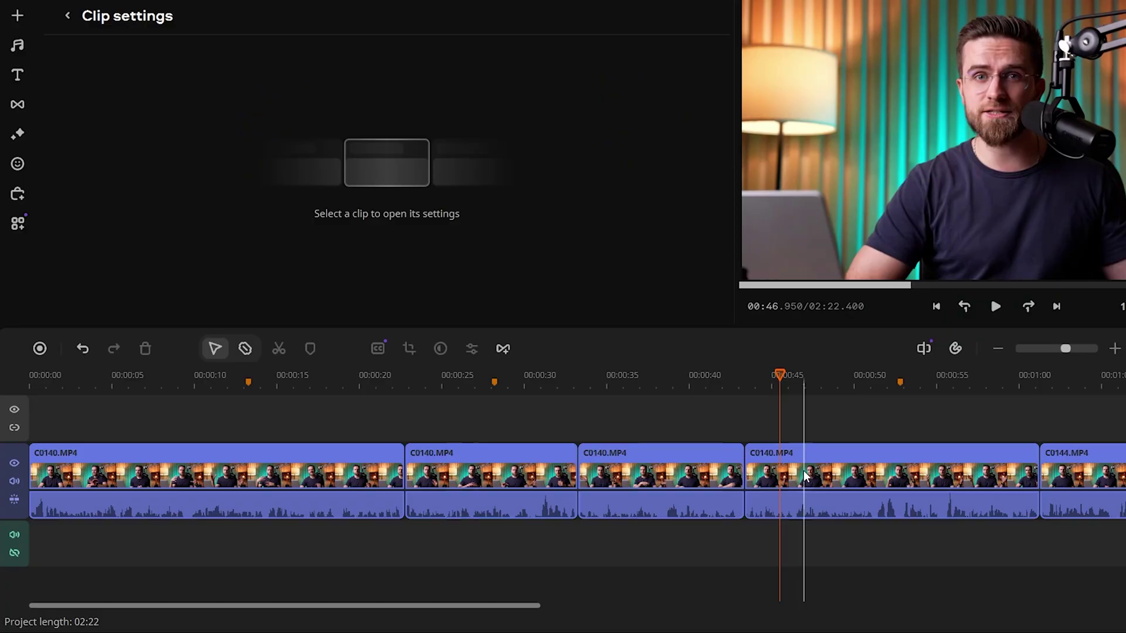
{"action": "left_click", "coordinate": [803, 474]}
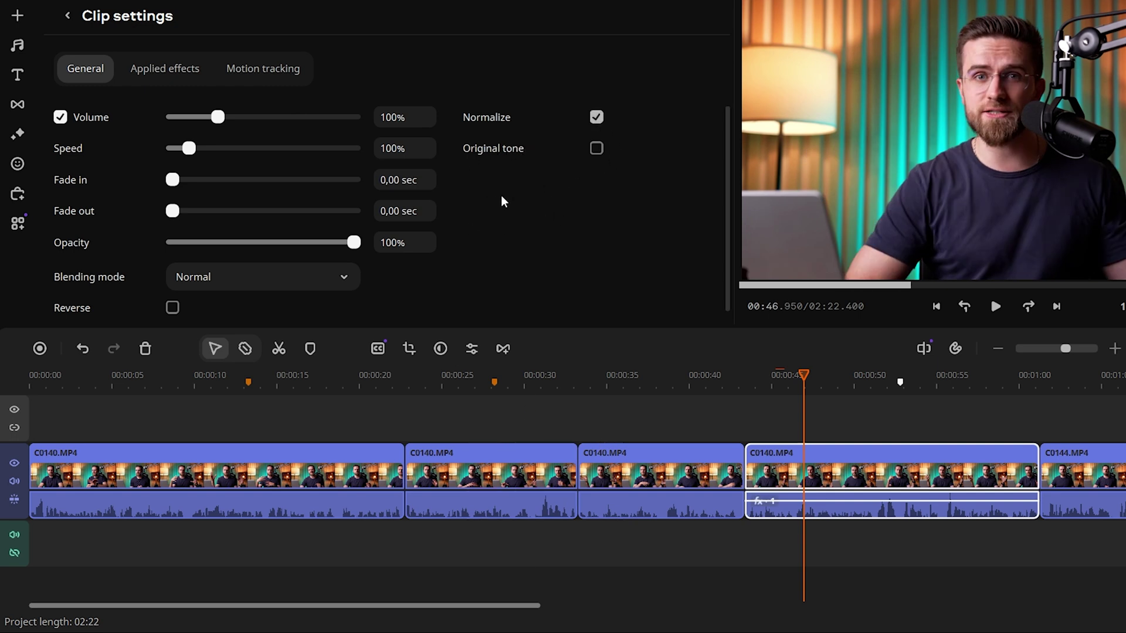
Scroll the timeline down and back up to review the clips
{"action": "scroll", "coordinate": [492, 201], "scroll_direction": "down", "scroll_amount": 1}
{"action": "scroll", "coordinate": [490, 202], "scroll_direction": "up", "scroll_amount": 1}
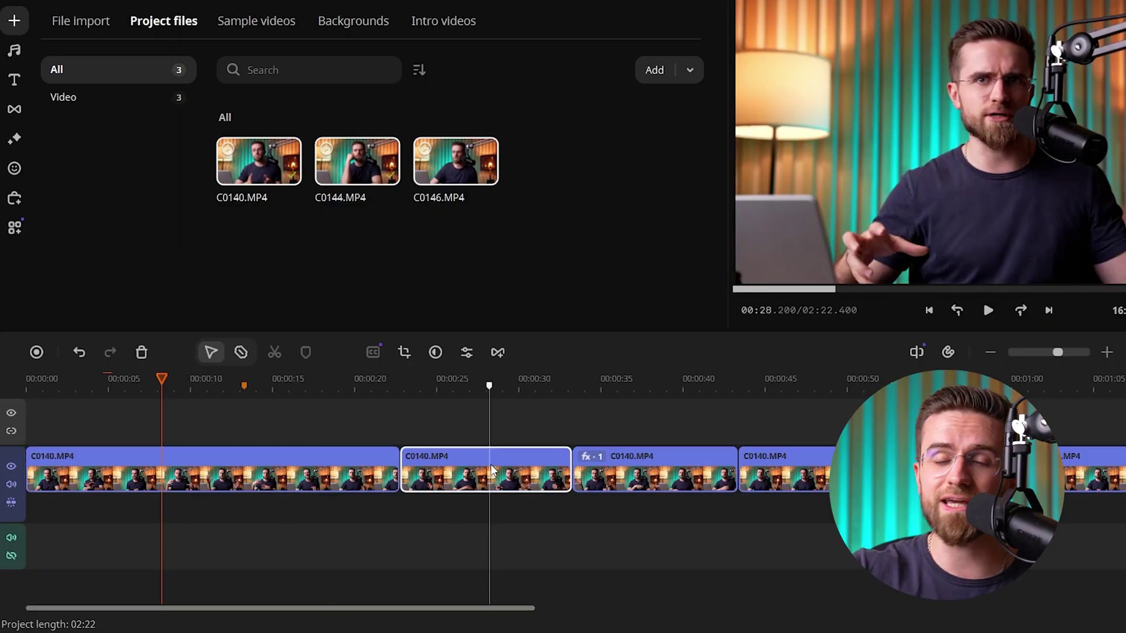
Restore the audio of the first and second clips on the timeline
{"action": "left_click", "coordinate": [654, 476]}
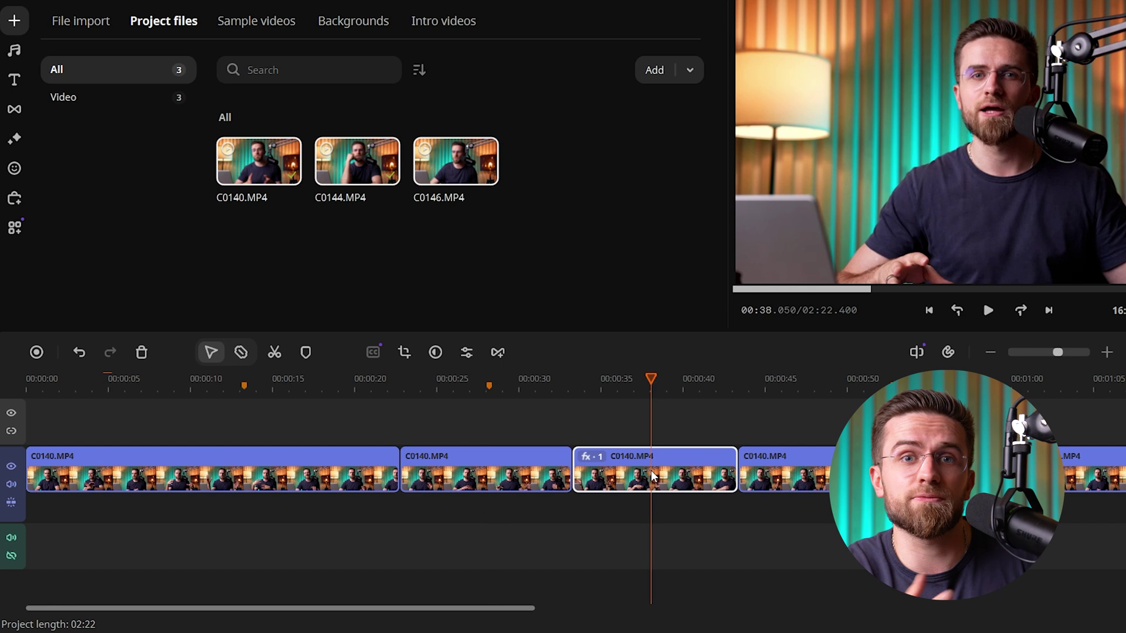
{"action": "left_click", "coordinate": [880, 476]}
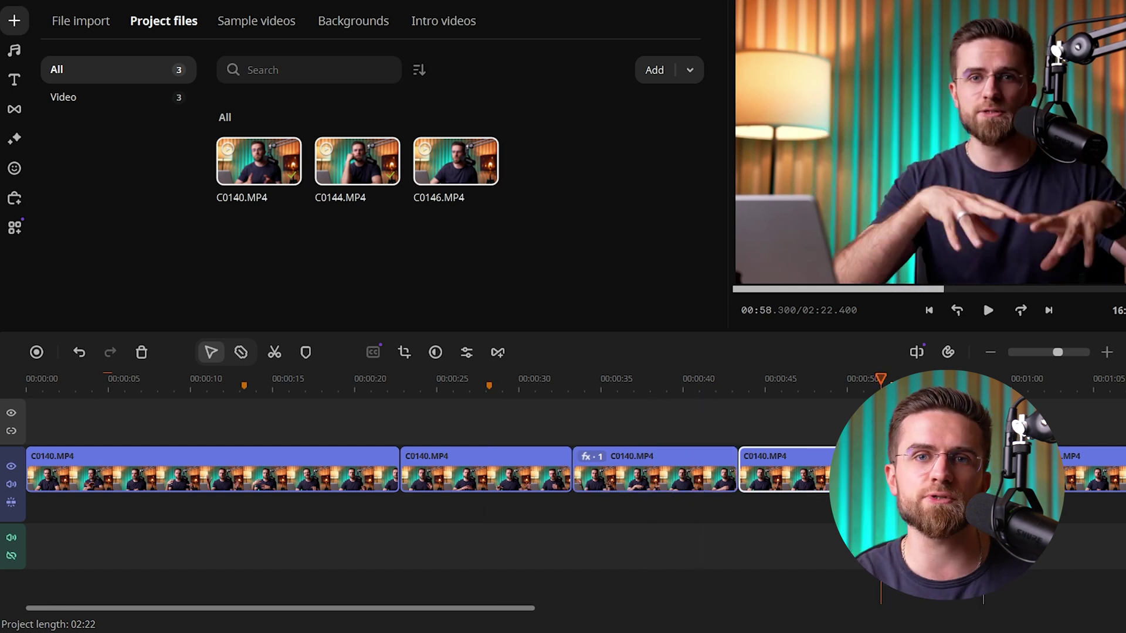
{"action": "left_click", "coordinate": [1110, 476]}
{"action": "left_click", "coordinate": [407, 489]}
{"action": "left_click", "coordinate": [304, 484]}
{"action": "right_click", "coordinate": [304, 484]}
{"action": "left_click", "coordinate": [438, 300]}
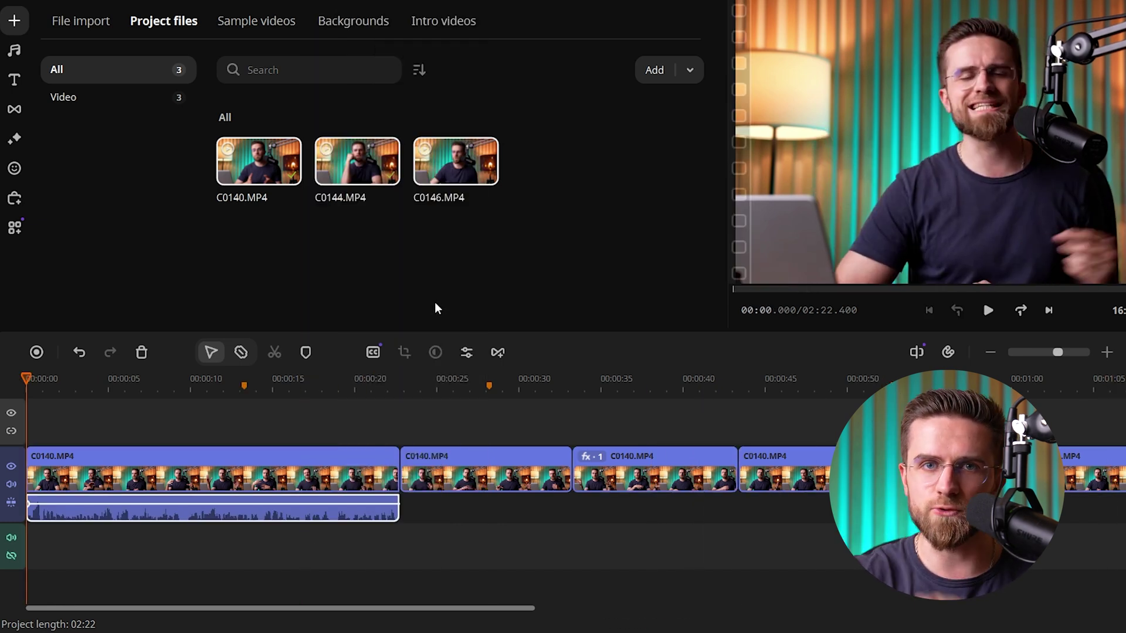
{"action": "left_click", "coordinate": [493, 489]}
{"action": "right_click", "coordinate": [497, 480]}
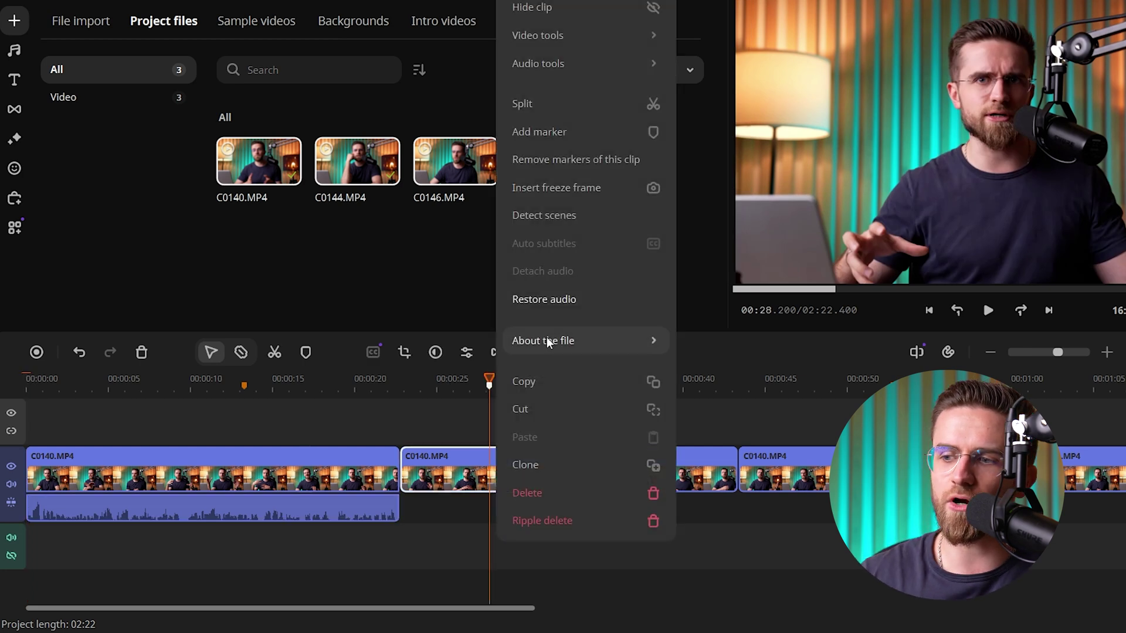
{"action": "left_click", "coordinate": [564, 301]}
Restore the audio of the third and fourth clips
{"action": "left_click", "coordinate": [687, 482]}
{"action": "right_click", "coordinate": [687, 482]}
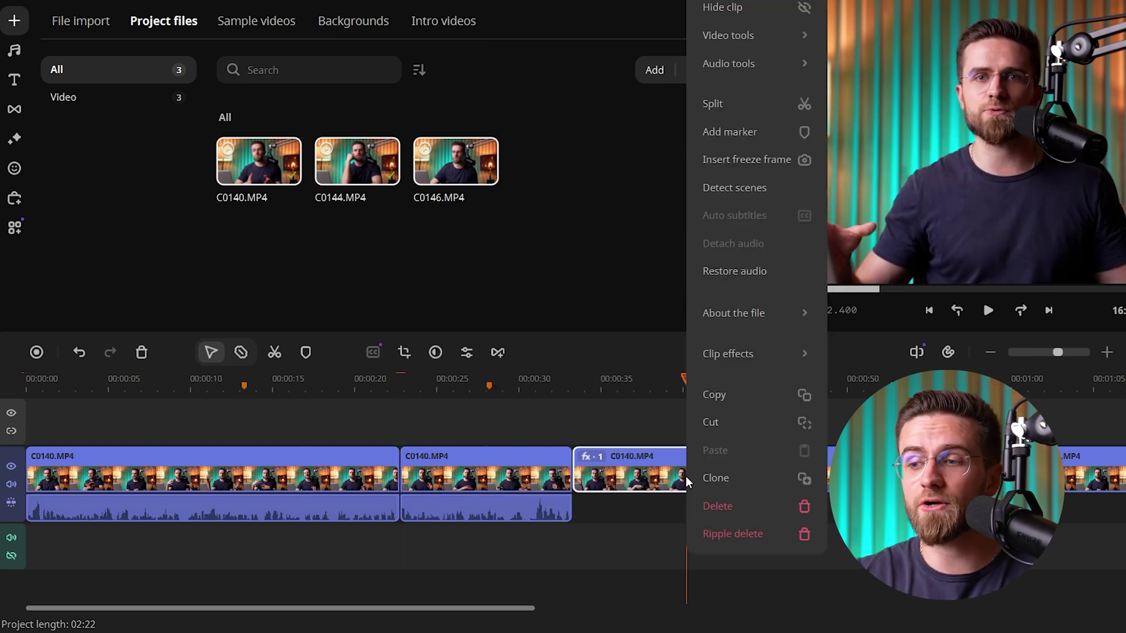
{"action": "left_click", "coordinate": [769, 272]}
{"action": "left_click", "coordinate": [787, 476]}
{"action": "right_click", "coordinate": [788, 477]}
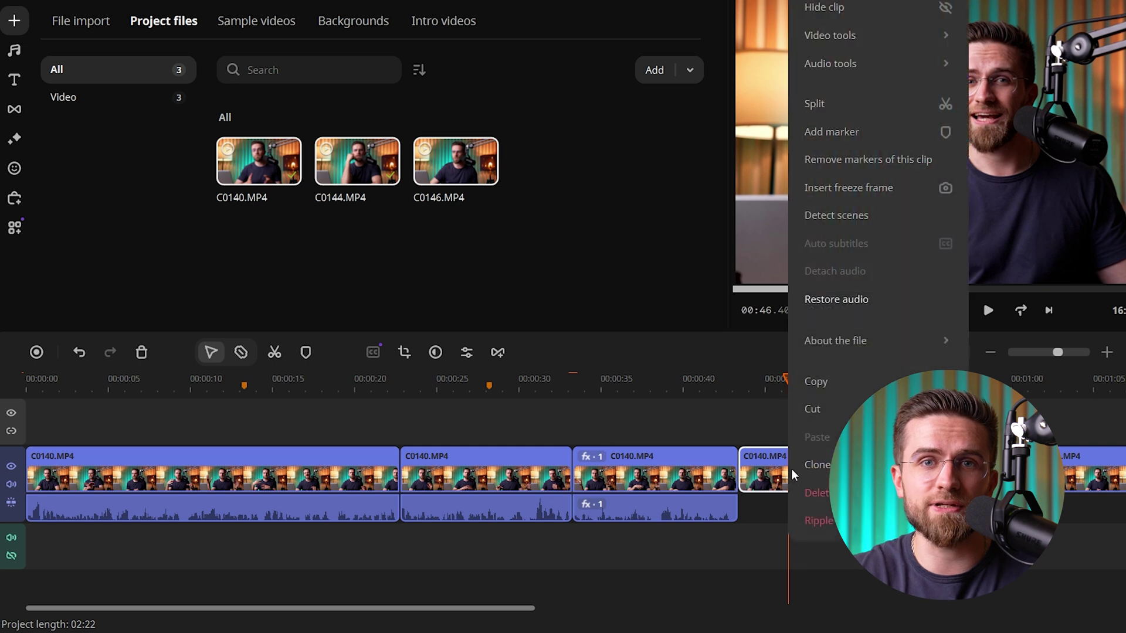
{"action": "left_click", "coordinate": [855, 300]}
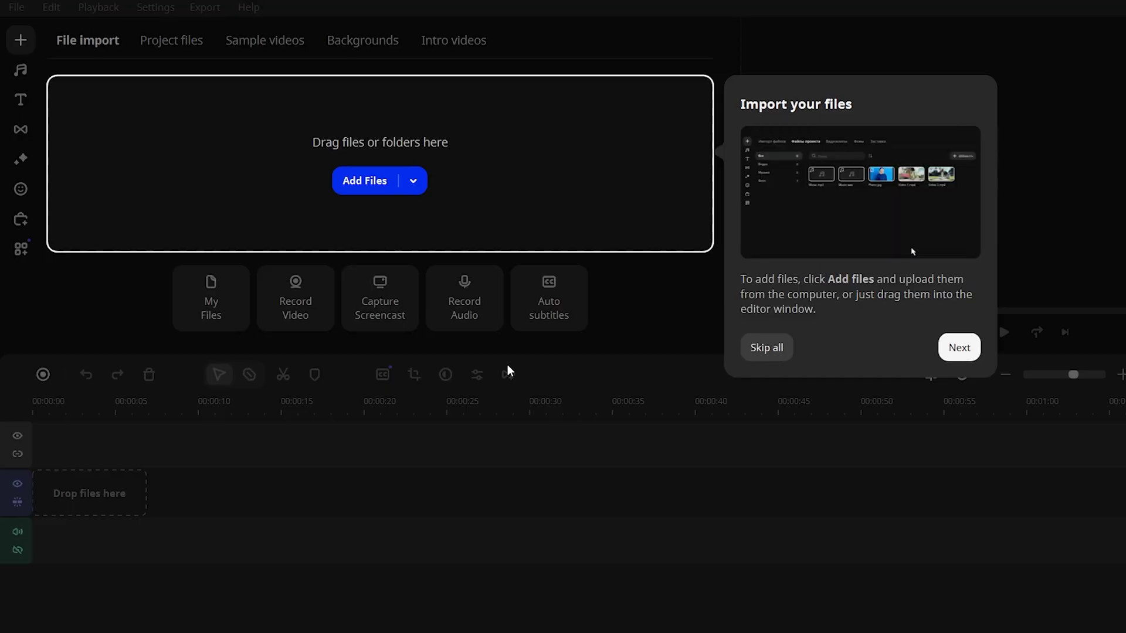
Advance the new-project tour past the timeline and tools tips to More quick-use tools
{"action": "left_click", "coordinate": [959, 348]}
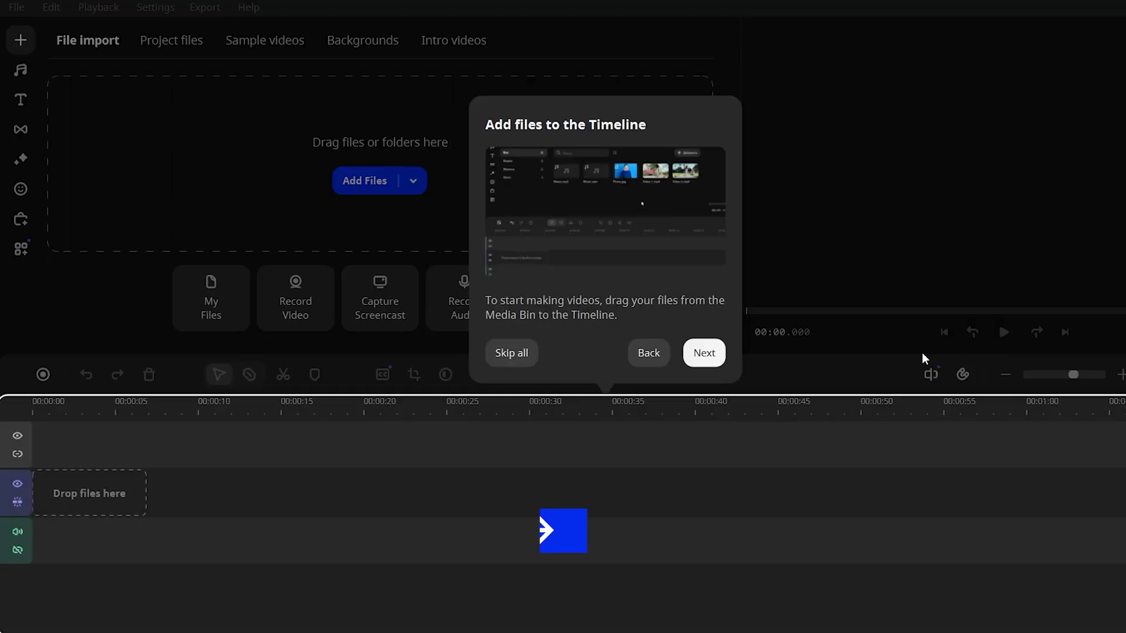
{"action": "left_click", "coordinate": [704, 353]}
{"action": "left_click", "coordinate": [281, 362]}
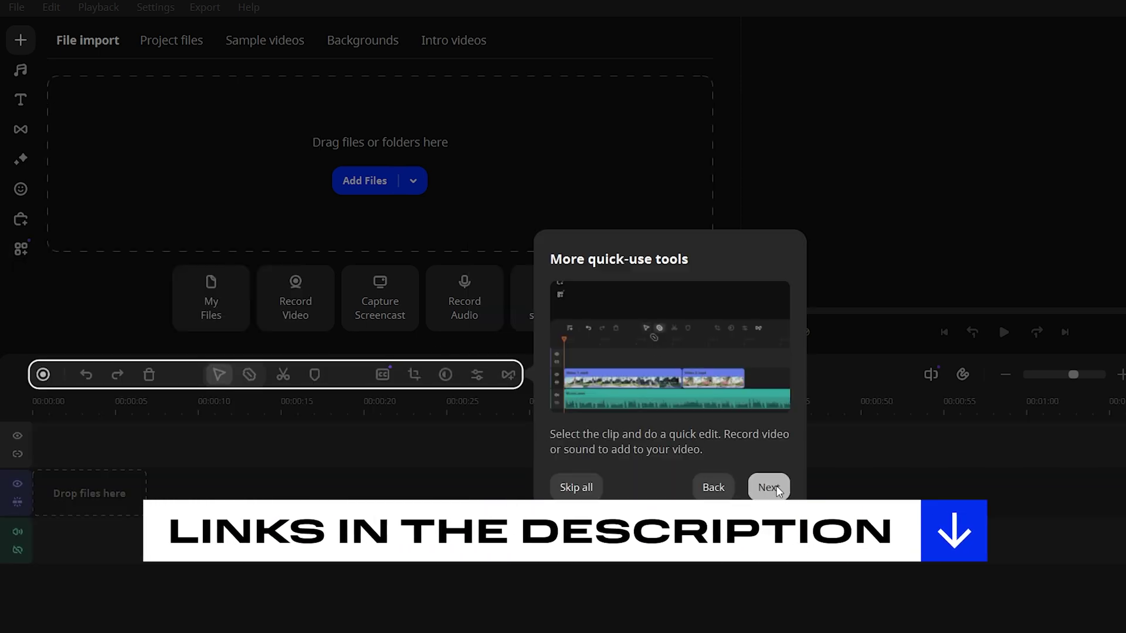